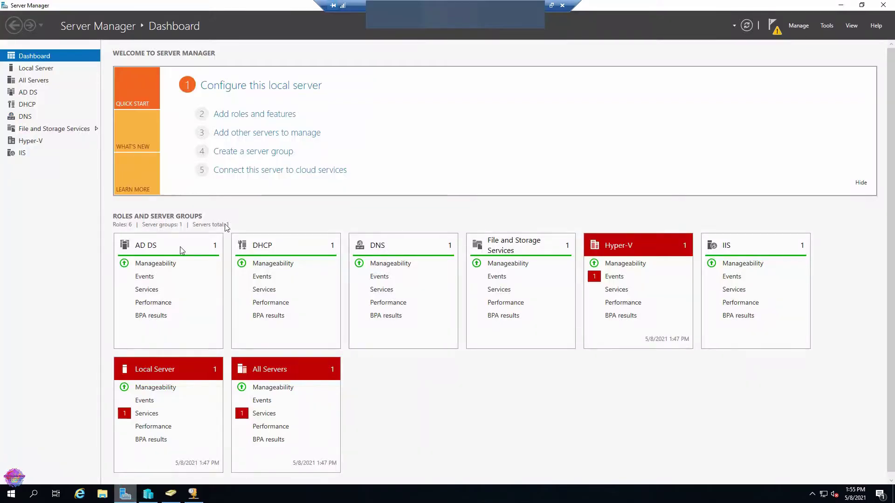
pyautogui.click(296, 115)
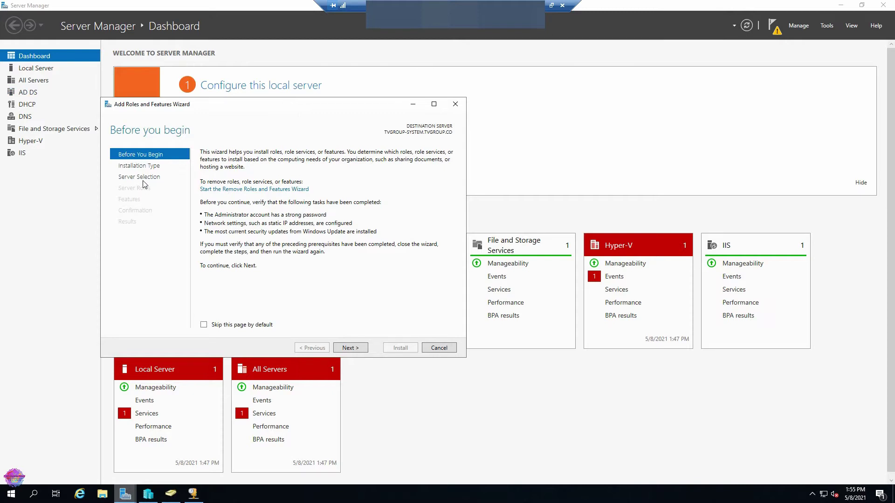
pyautogui.click(145, 178)
pyautogui.click(144, 188)
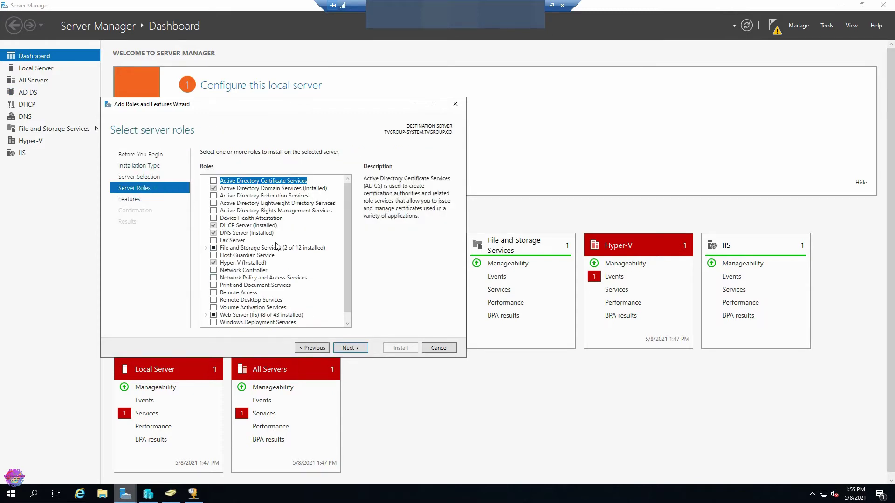
pyautogui.click(263, 225)
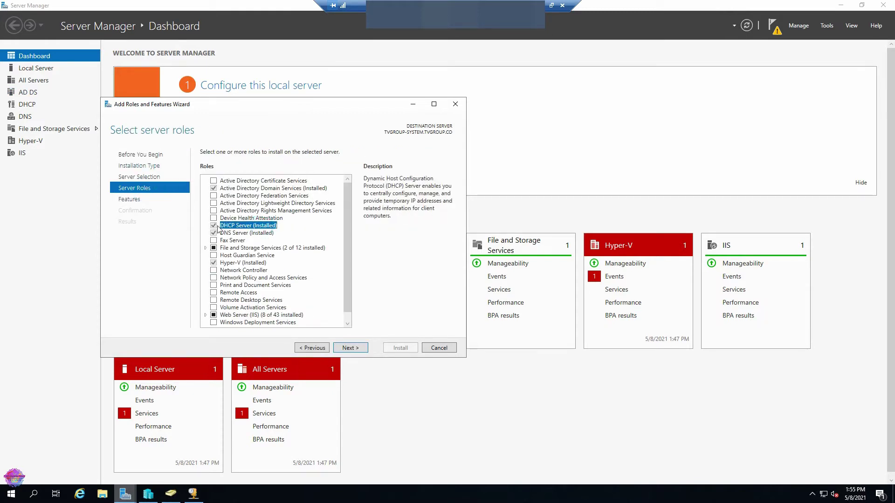
pyautogui.click(237, 234)
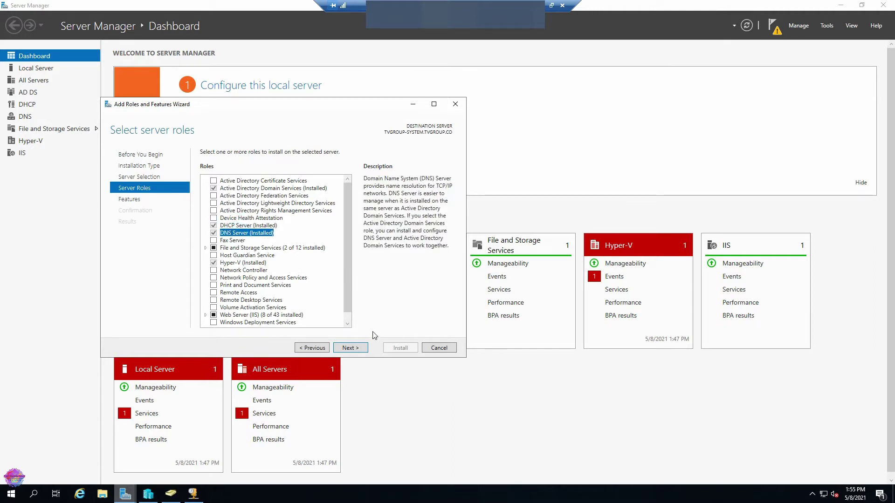
pyautogui.click(438, 348)
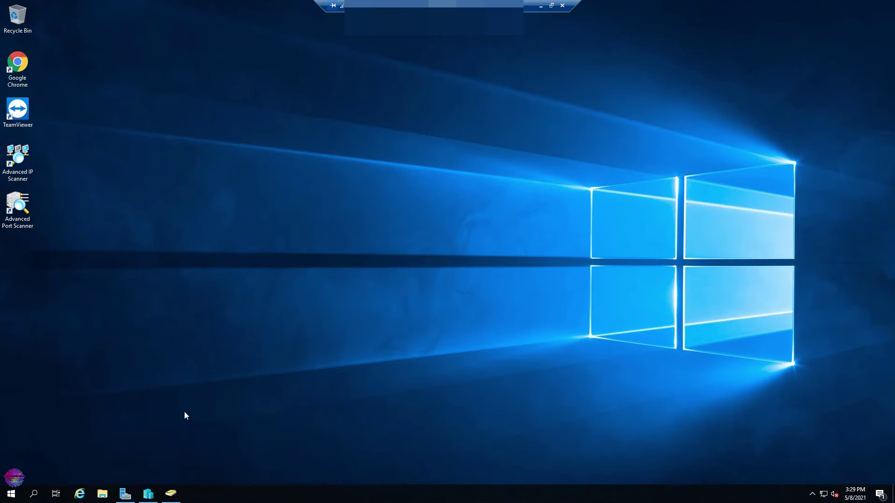
# Step: Open Control Panel and show the network status and tasks in the Network and Sharing Center
pyautogui.click(37, 493)
pyautogui.click(519, 324)
pyautogui.click(33, 493)
pyautogui.write('contro')
pyautogui.press('Return')
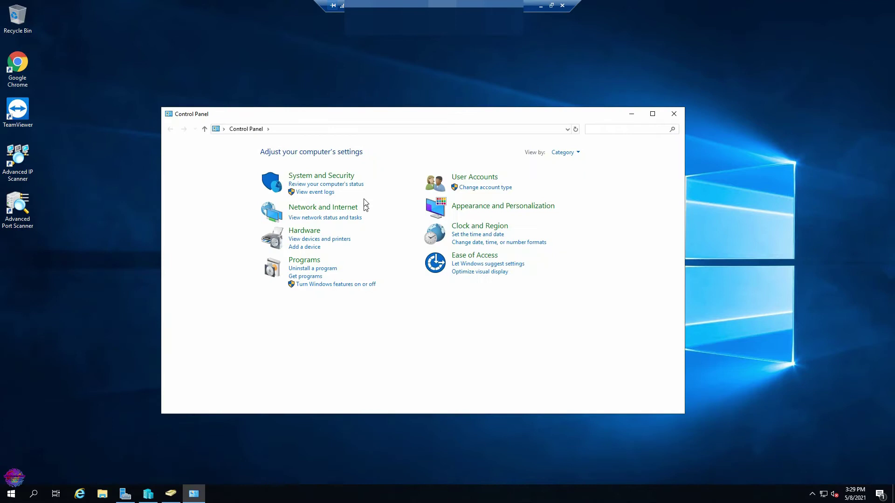
pyautogui.click(336, 218)
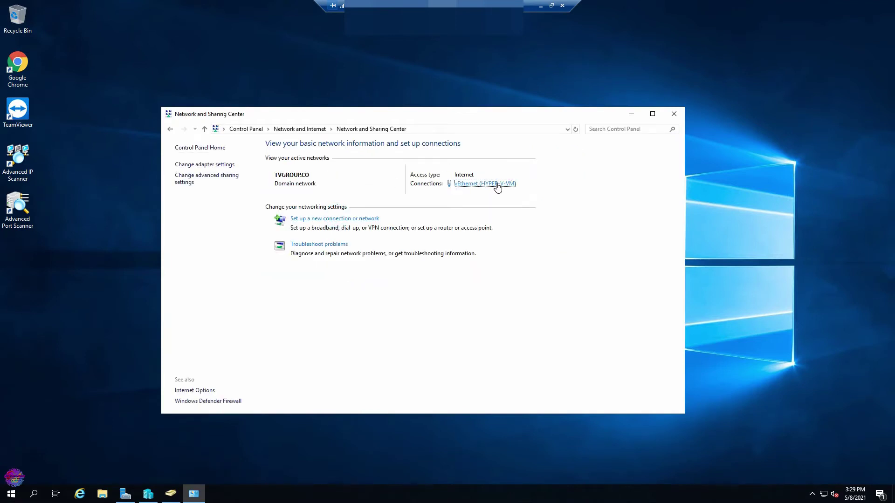
# Step: Open the Internet Protocol Version 4 (TCP/IPv4) properties of the vEthernet (HYPER-V-VM) connection
pyautogui.click(497, 184)
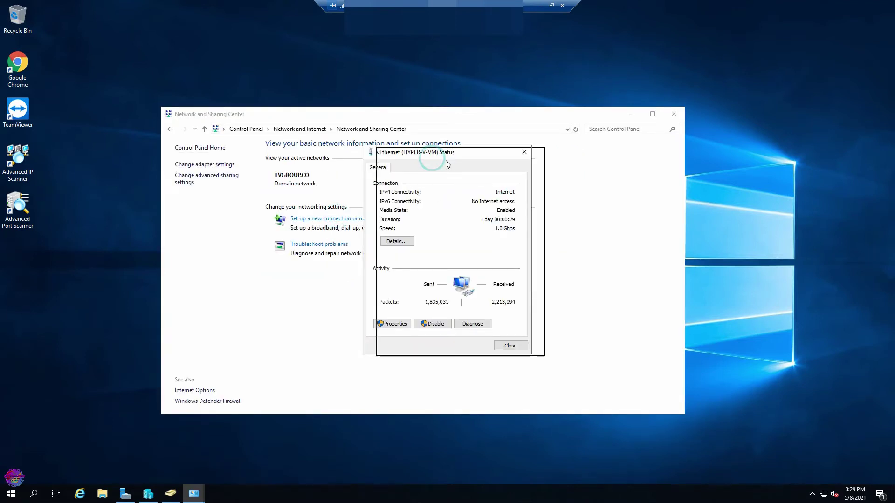
pyautogui.click(410, 326)
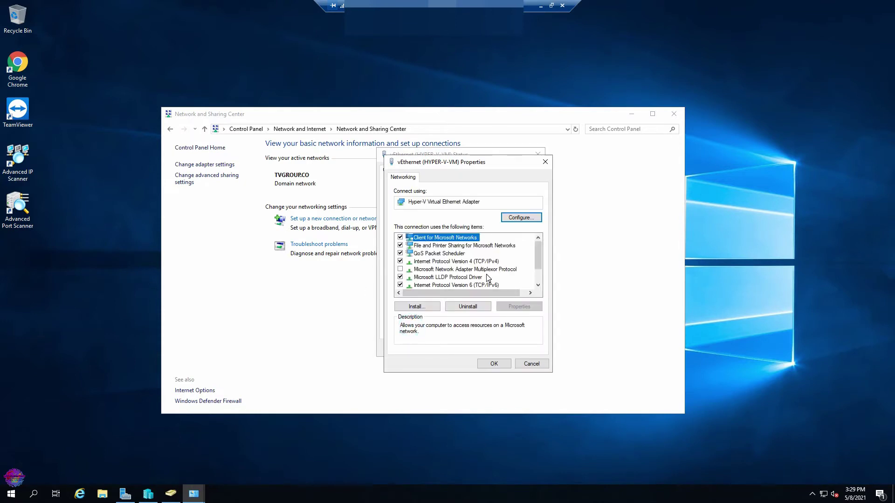
pyautogui.click(476, 262)
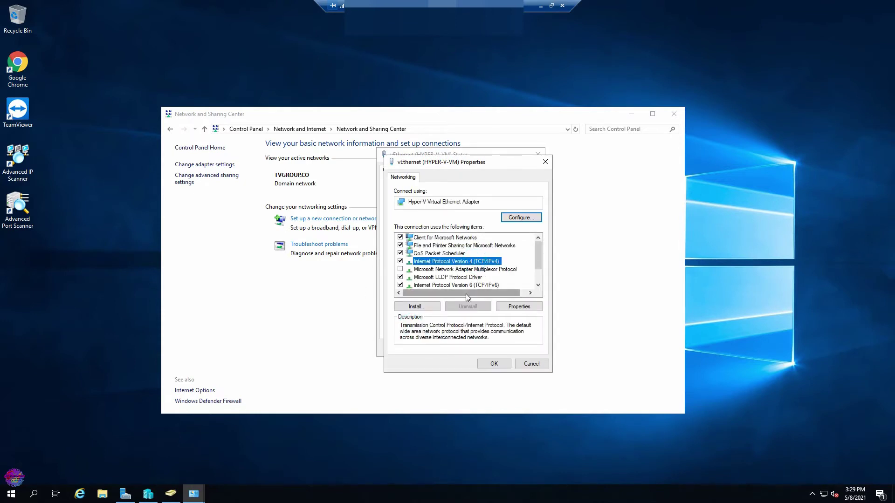
pyautogui.click(463, 285)
pyautogui.click(446, 262)
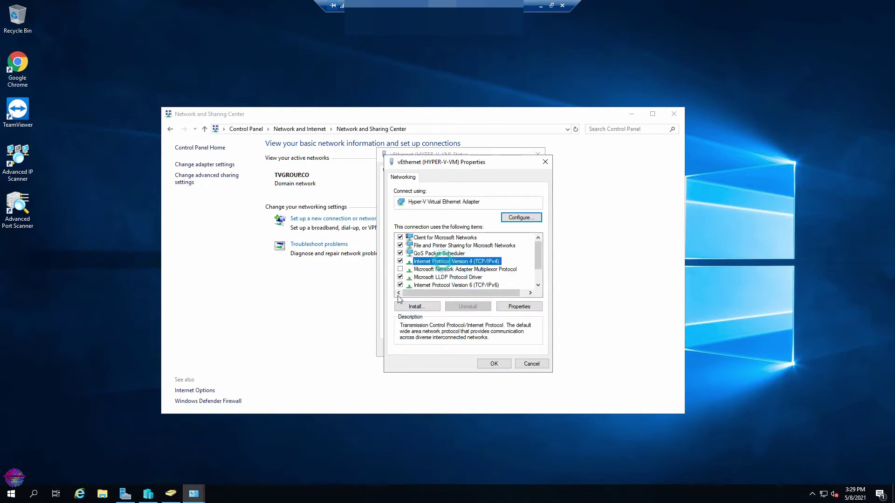
pyautogui.click(519, 306)
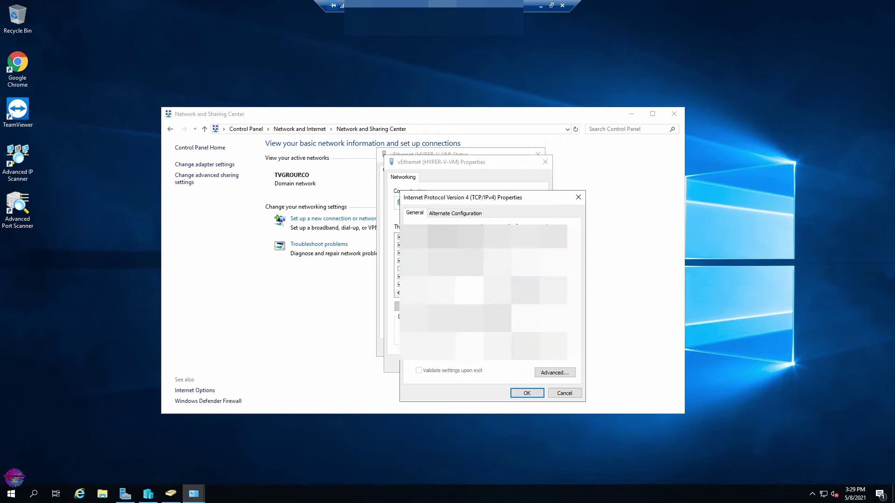
# Step: Try the manual IP address option in the IPv4 properties, then discard it and close all network windows
pyautogui.moveTo(455, 201); pyautogui.dragTo(253, 214)
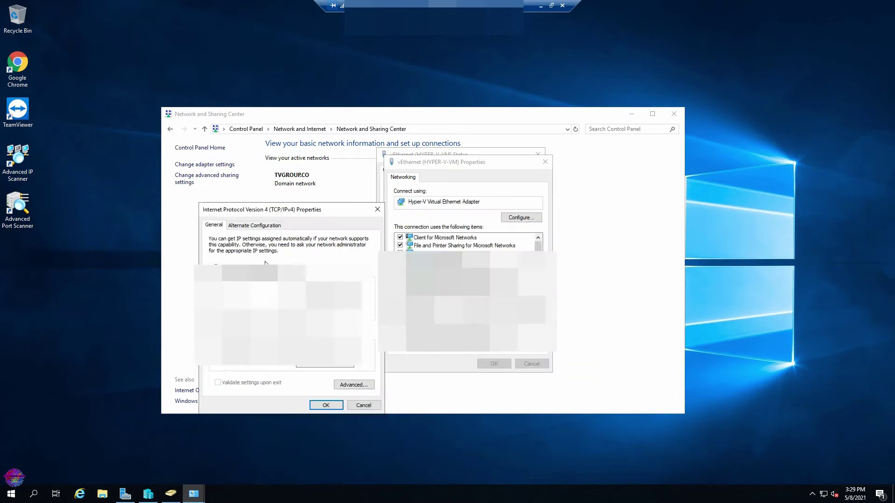
pyautogui.click(248, 277)
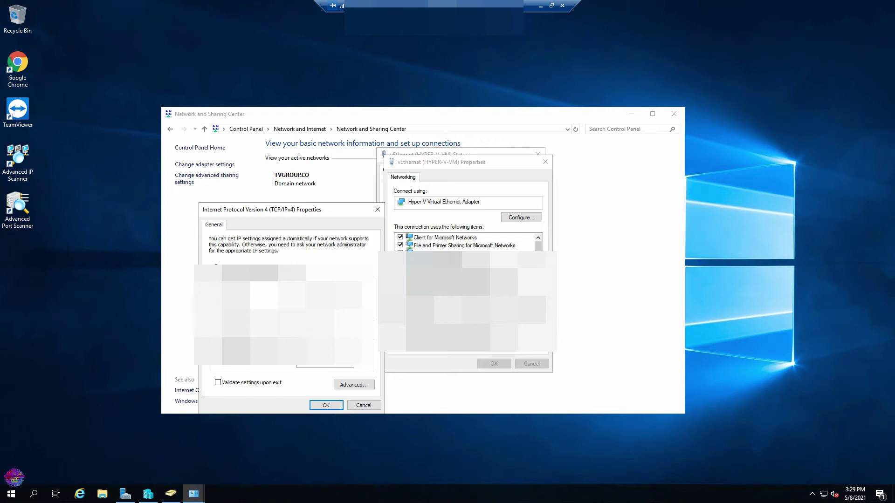
pyautogui.click(364, 405)
pyautogui.click(532, 364)
pyautogui.click(524, 345)
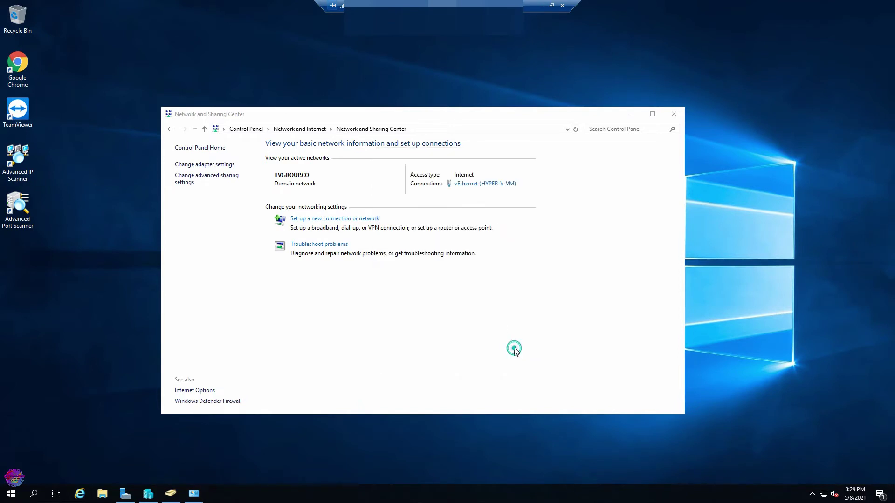
pyautogui.click(674, 118)
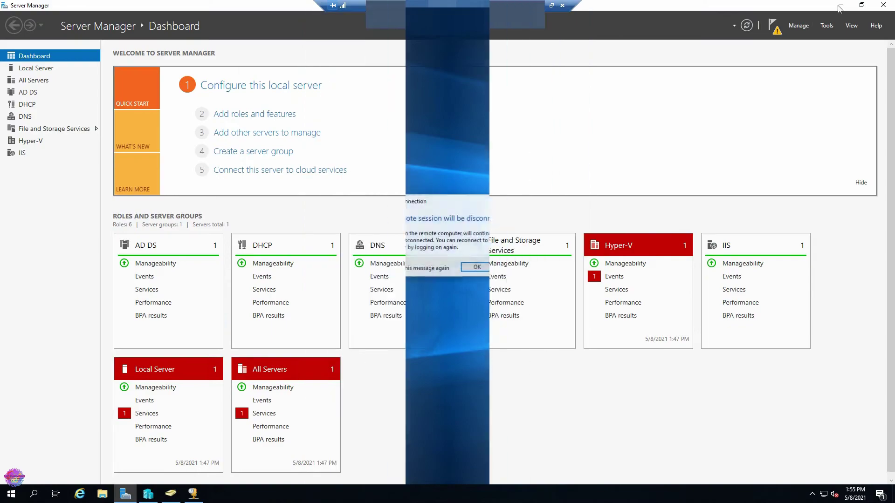
# Step: Minimize Server Manager, close the open DHCP console, and launch DHCP again through a Windows search
pyautogui.click(839, 6)
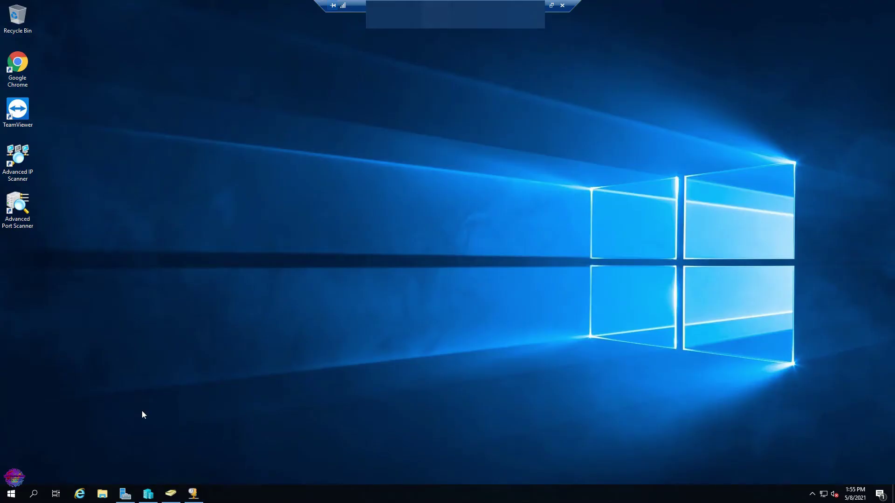
pyautogui.click(200, 497)
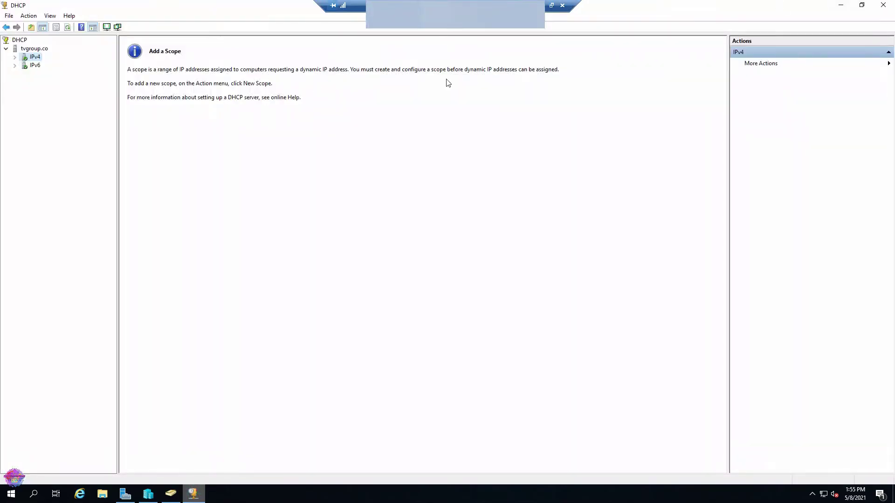
pyautogui.click(883, 4)
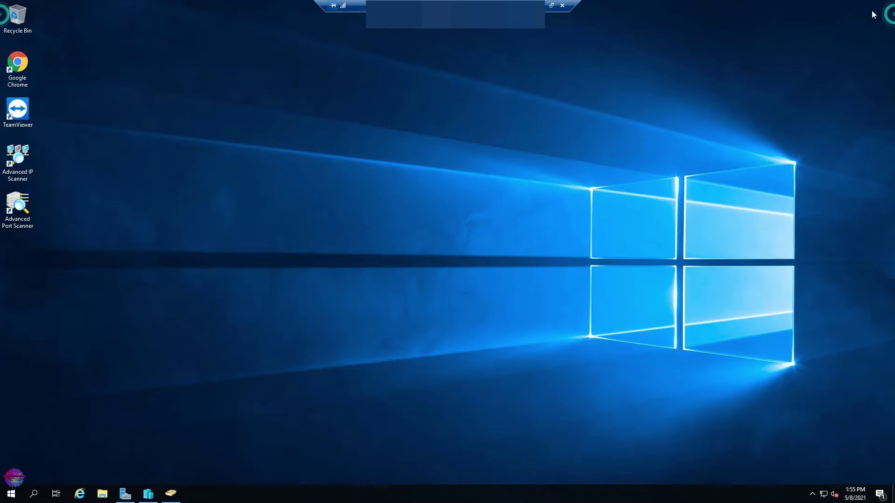
pyautogui.click(35, 494)
pyautogui.write('dhcp')
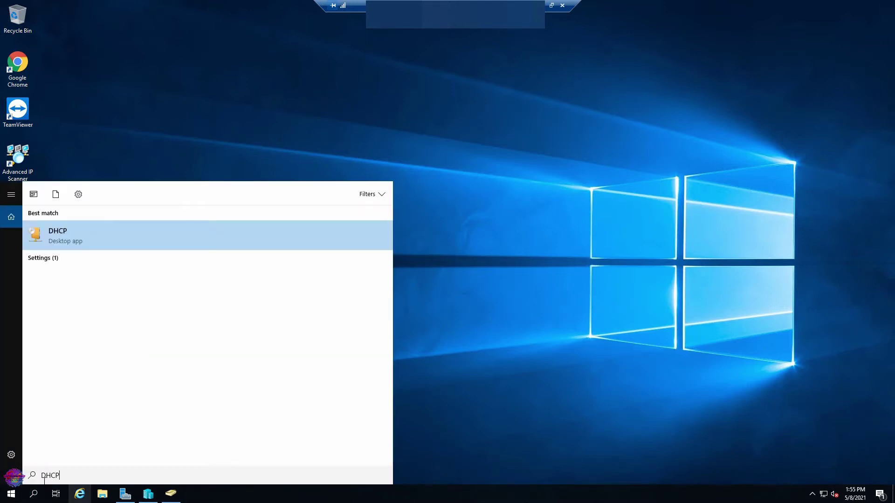
pyautogui.press('Return')
# Step: Find and open DNS Manager through a Windows search, then minimize its window
pyautogui.click(33, 493)
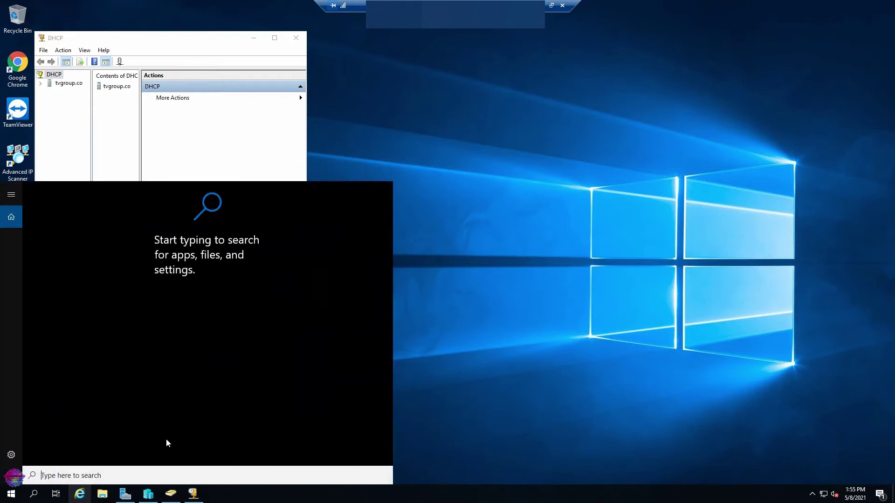
pyautogui.write('DNS')
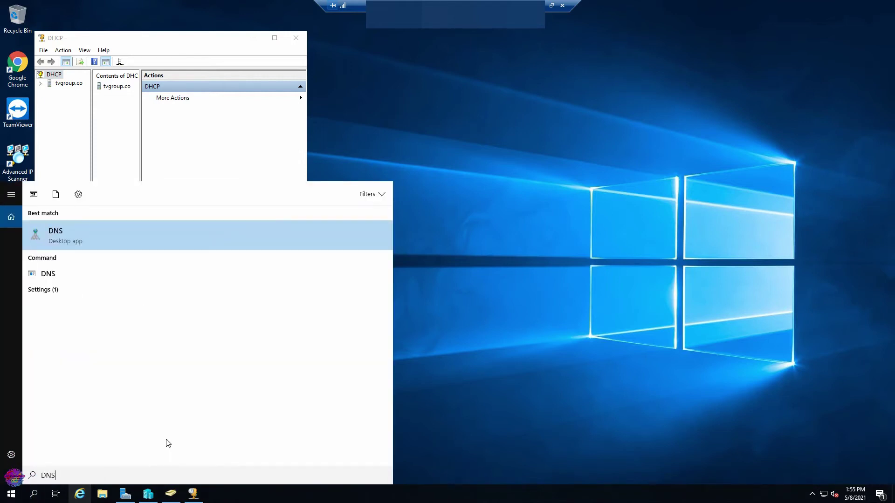
pyautogui.press('Return')
pyautogui.click(524, 193)
pyautogui.moveTo(510, 138); pyautogui.dragTo(506, 156)
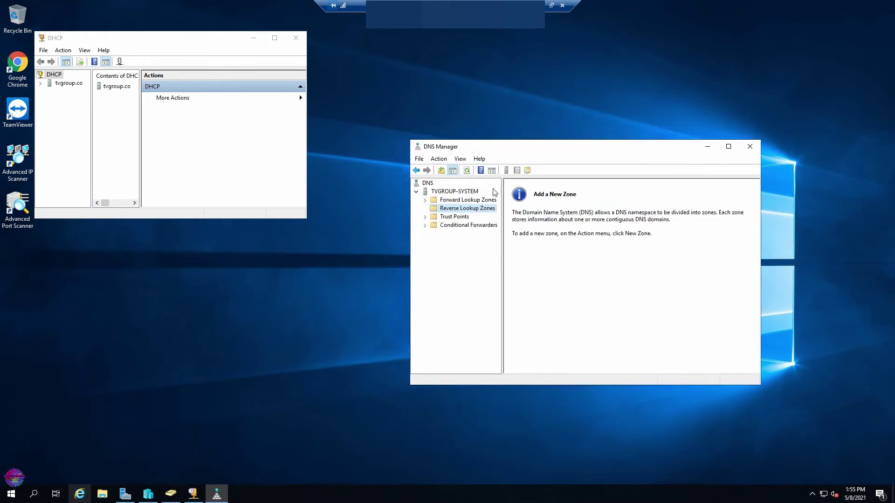
pyautogui.click(708, 148)
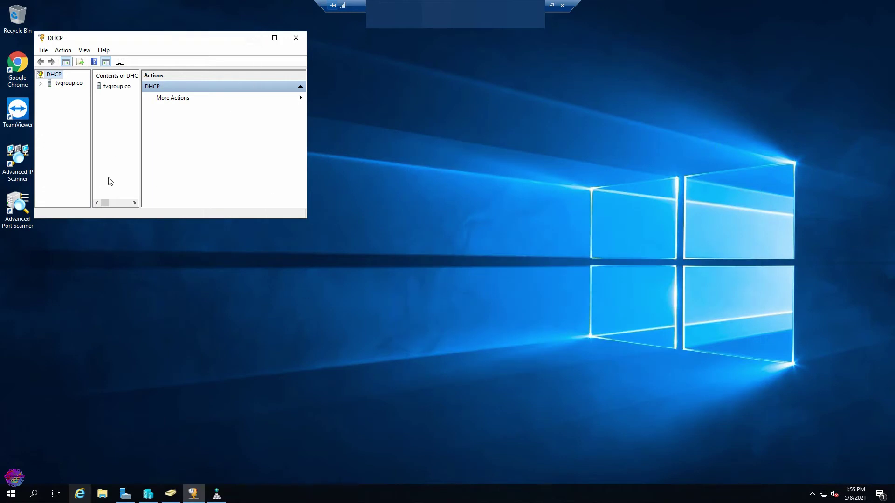
# Step: Maximize the DHCP console, expand the tvgroup.co server and its IPv4 node, and widen the console tree
pyautogui.click(276, 38)
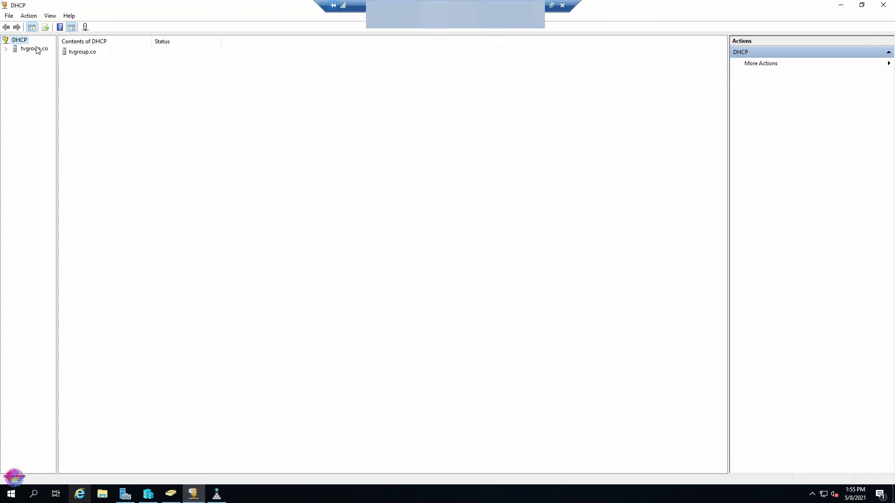
pyautogui.click(5, 49)
pyautogui.moveTo(57, 80); pyautogui.dragTo(160, 105)
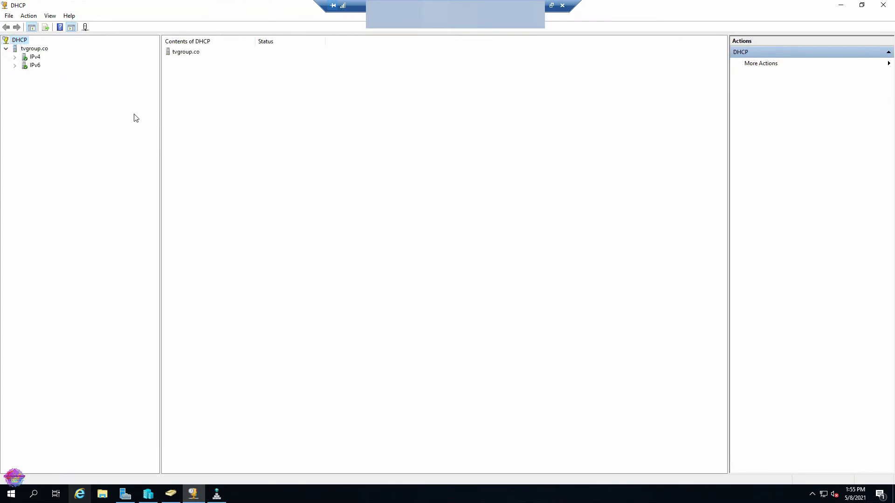
pyautogui.click(15, 56)
pyautogui.click(50, 66)
pyautogui.click(35, 57)
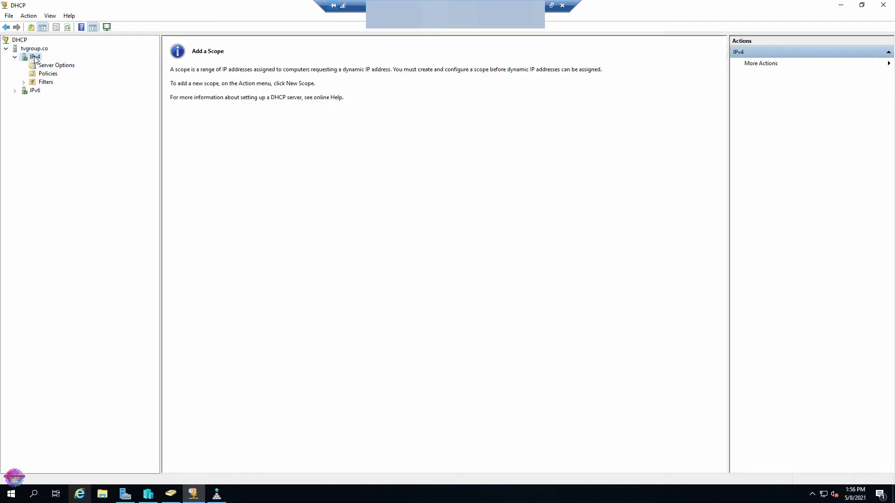
# Step: Start a new scope under IPv4 and name it DHCP 1, leaving the description empty
pyautogui.rightClick(35, 57)
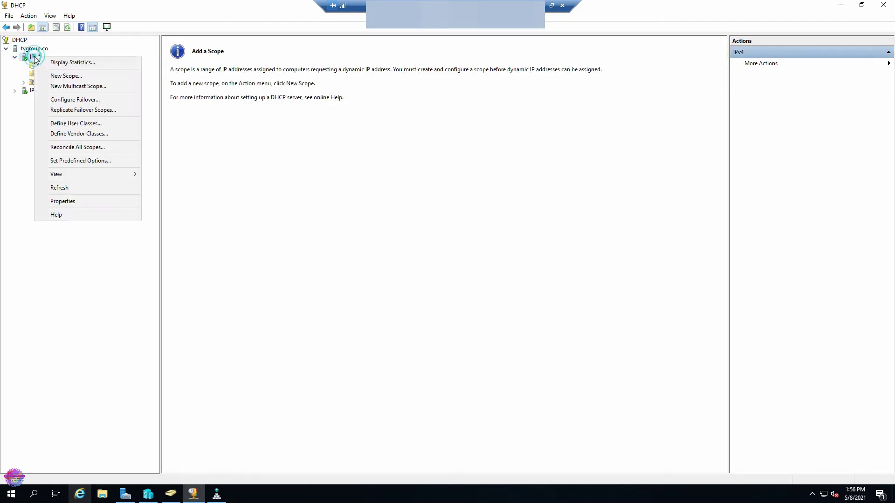
pyautogui.click(77, 76)
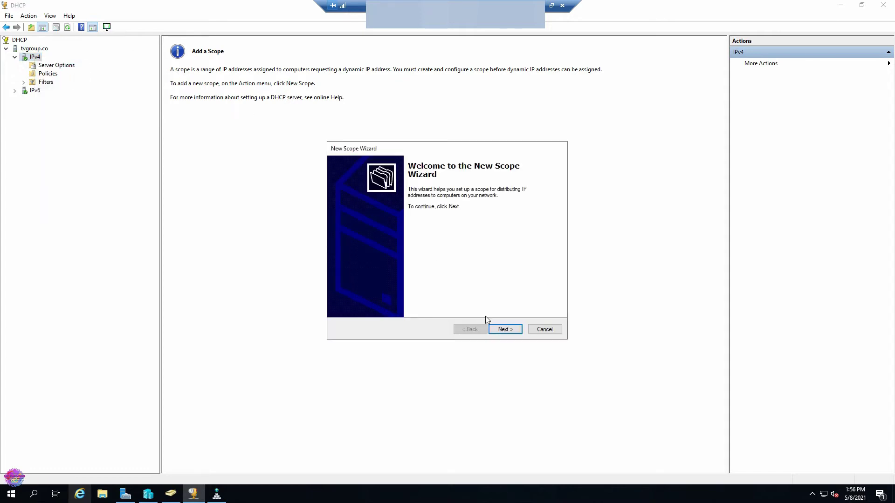
pyautogui.click(507, 331)
pyautogui.write('DHCP 1')
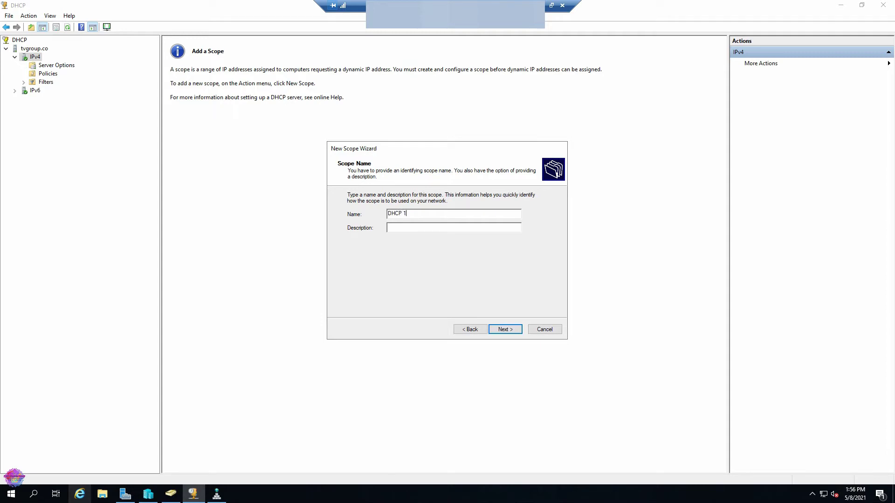
pyautogui.click(513, 330)
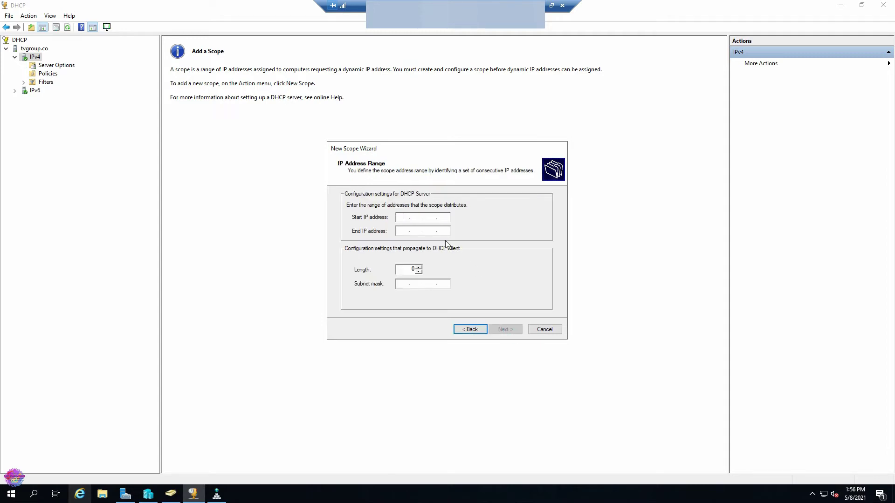
# Step: Set the scope's address range from 192.168.1.100 to 192.168.1.254
pyautogui.write('192')
pyautogui.write('168 .  .')
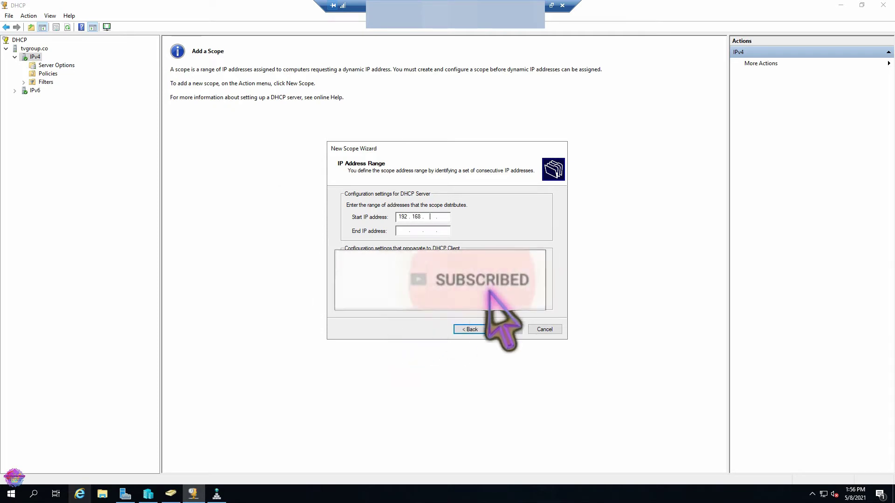
pyautogui.write('1.10019216')
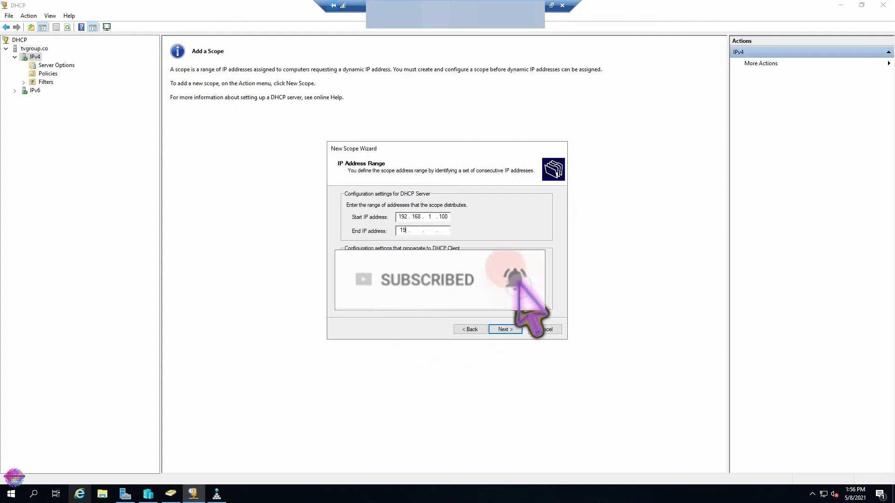
pyautogui.write('81.')
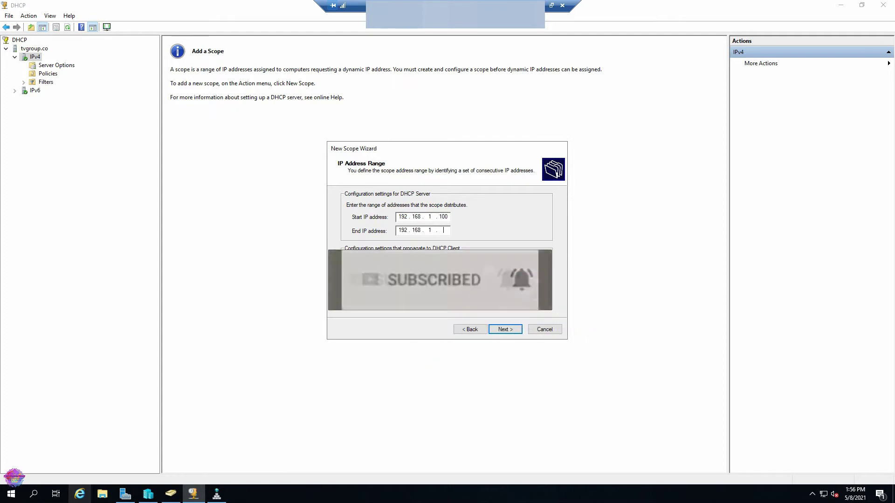
pyautogui.press('Tab')
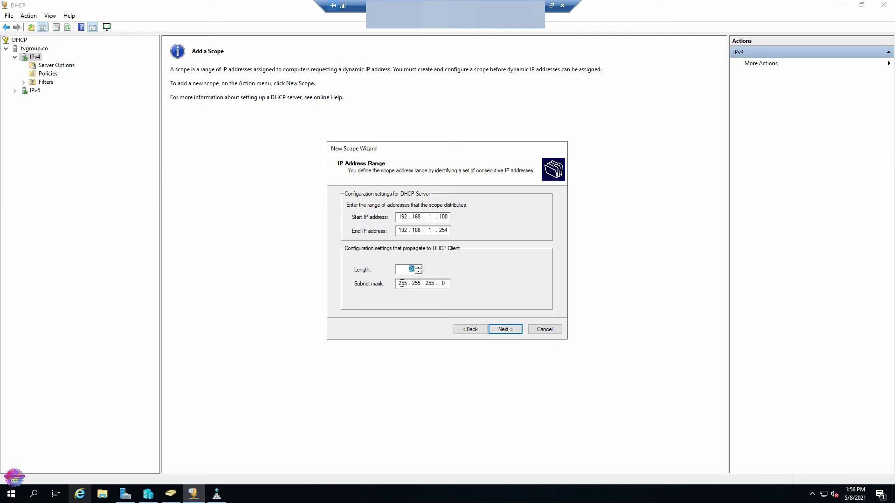
# Step: Exclude the addresses 192.168.1.101 to 192.168.1.152 from the new scope's distribution range
pyautogui.click(506, 330)
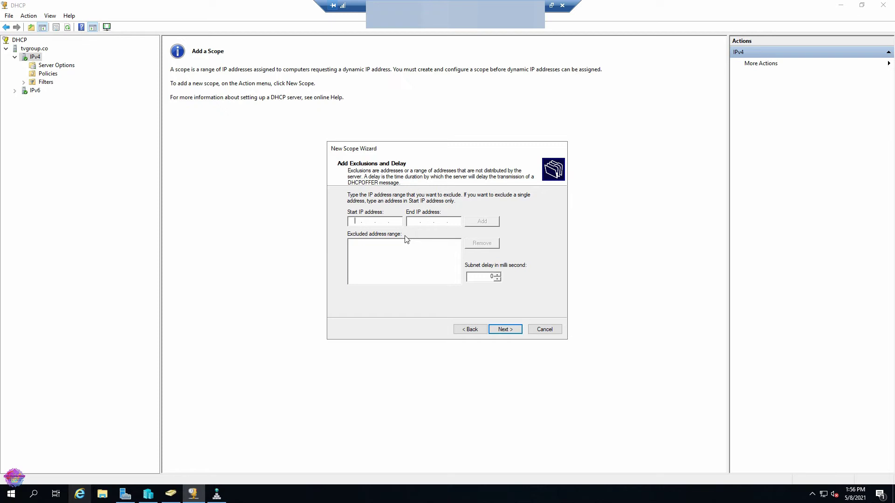
pyautogui.write('192 . 168')
pyautogui.press('BackSpace')
pyautogui.press('BackSpace')
pyautogui.press('BackSpace')
pyautogui.write('101 to ')
pyautogui.write('192.168.1.1')
pyautogui.write('52')
pyautogui.click(482, 221)
pyautogui.click(509, 327)
# Step: Set the scope's lease duration and add the router's address on the 192.168.1 network as default gateway
pyautogui.write('00')
pyautogui.click(505, 329)
pyautogui.click(506, 330)
pyautogui.write('192.168.')
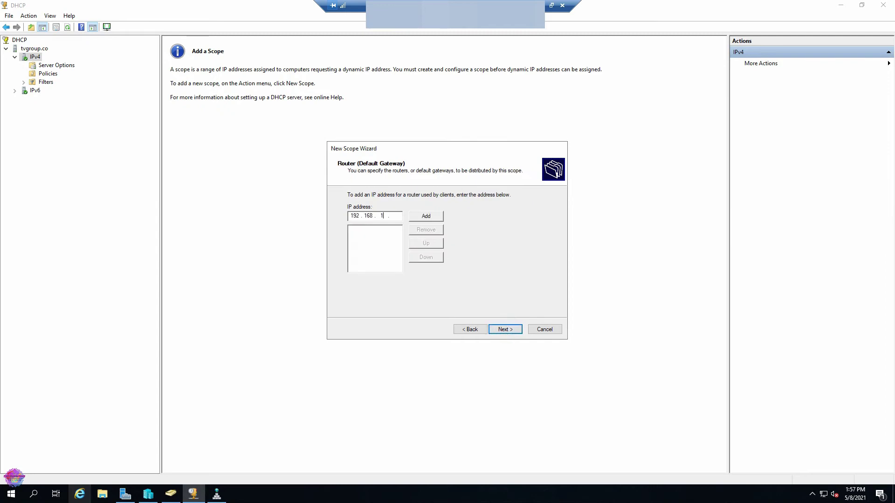
pyautogui.click(432, 219)
pyautogui.click(504, 330)
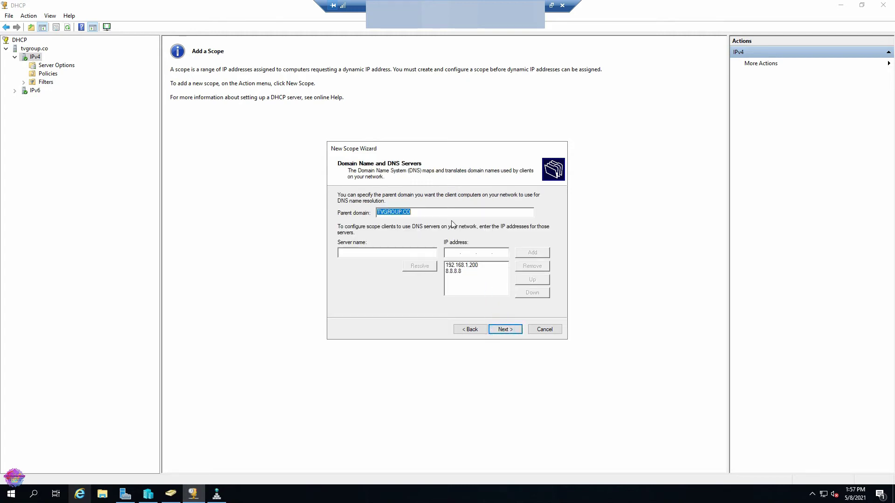
# Step: Replace the DNS server 192.168.1.200 with 192.168.1.70 and move it to first place in the DNS server list
pyautogui.moveTo(416, 149); pyautogui.dragTo(394, 116)
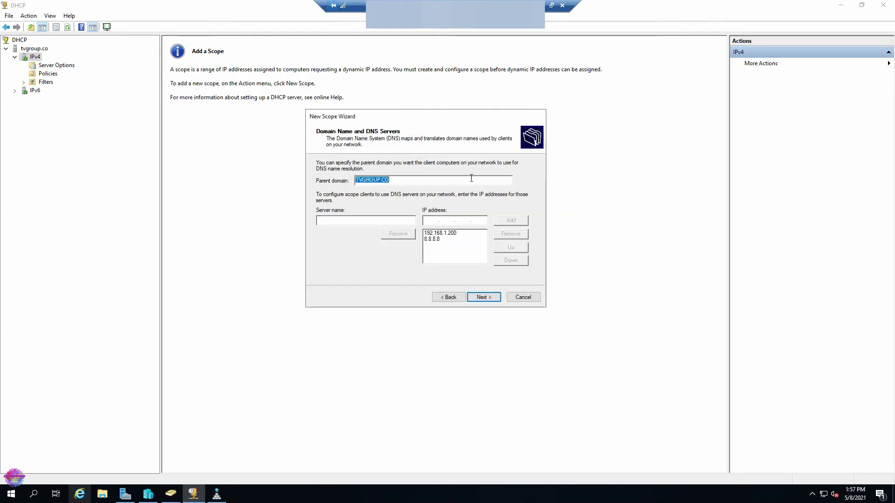
pyautogui.click(446, 233)
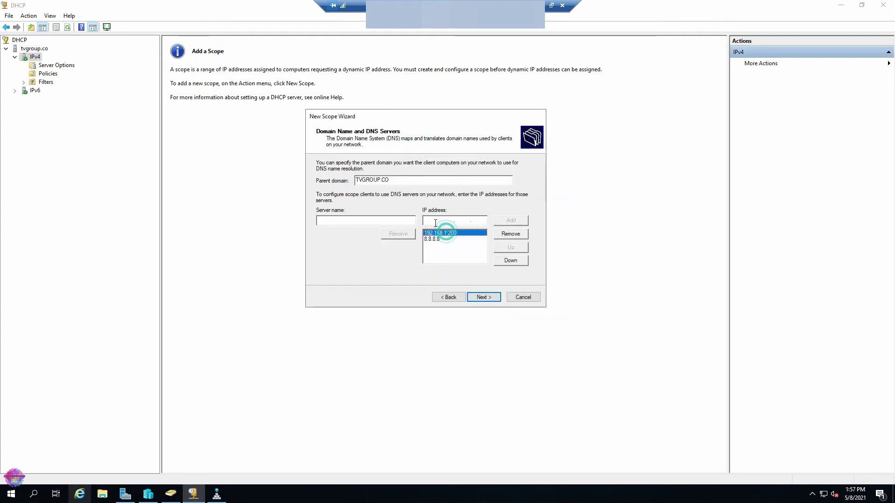
pyautogui.click(502, 234)
pyautogui.click(472, 219)
pyautogui.doubleClick(477, 220)
pyautogui.write('7')
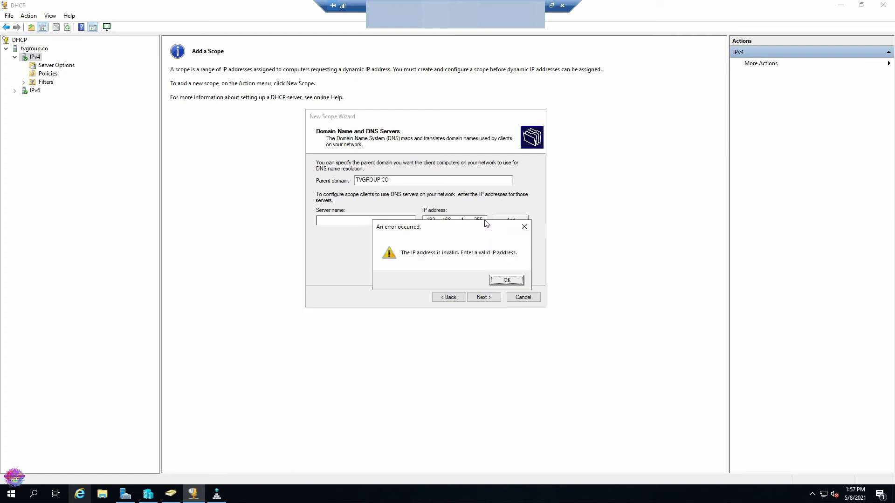
pyautogui.click(508, 279)
pyautogui.write('70')
pyautogui.click(511, 220)
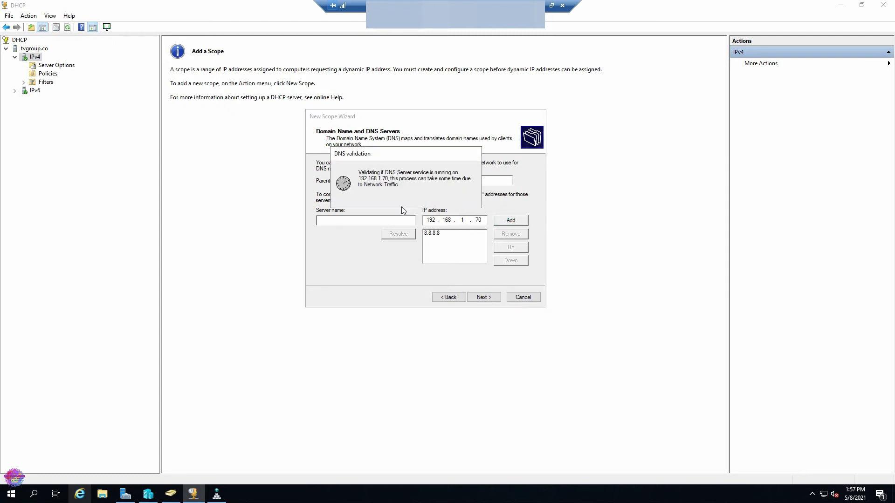
pyautogui.click(443, 238)
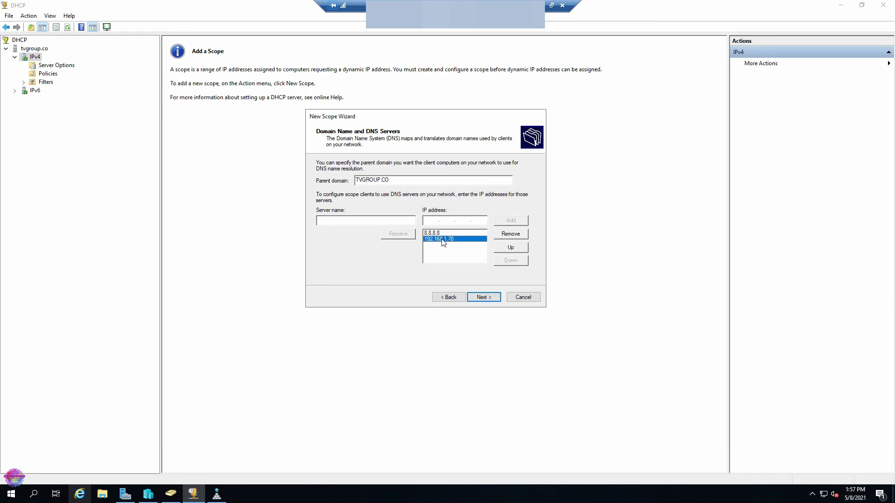
pyautogui.click(506, 247)
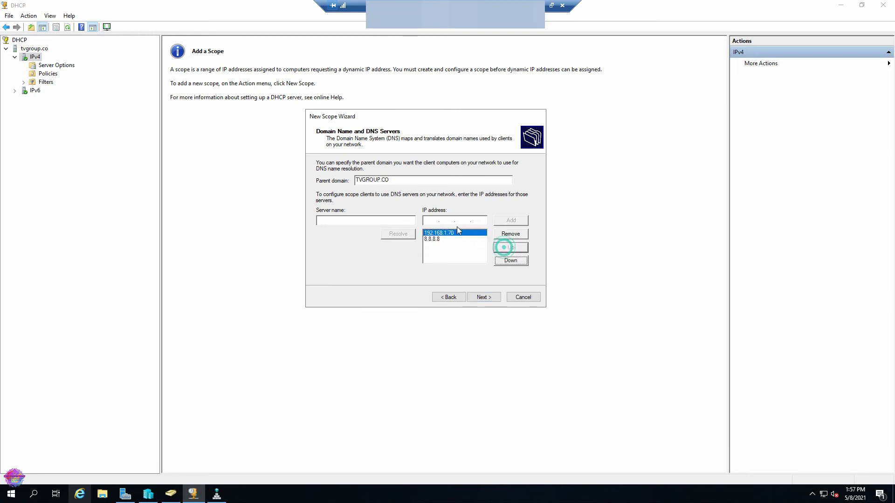
# Step: Add 1.1.1.1 as another DNS server for the scope, keeping TVGROUP.CO as the parent domain
pyautogui.click(424, 218)
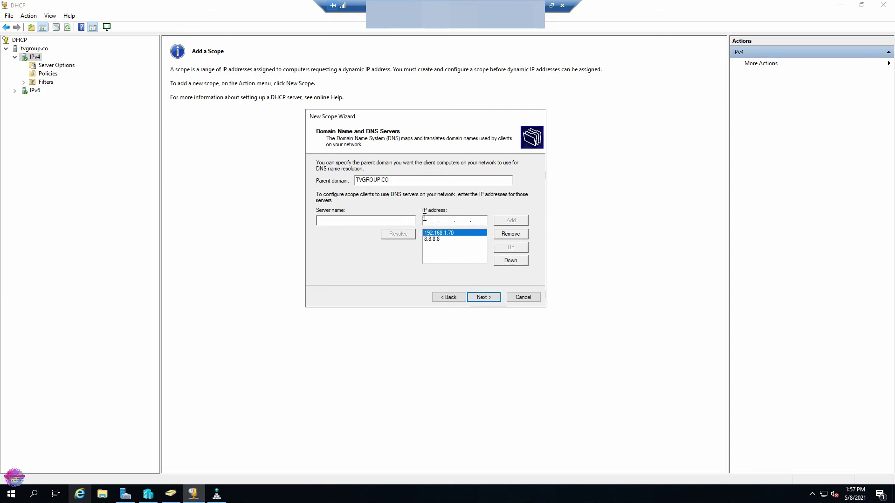
pyautogui.write('1.1.1.1')
pyautogui.click(511, 220)
pyautogui.click(482, 298)
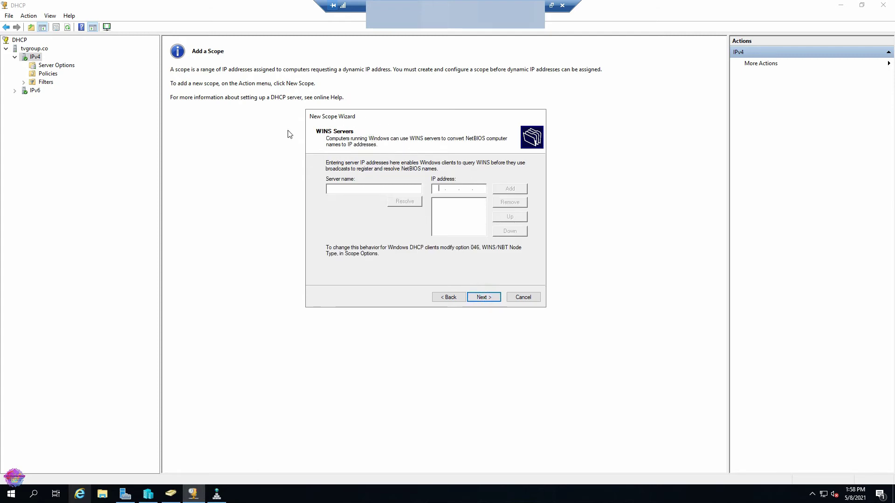
# Step: Leave the WINS servers empty and finish the scope wizard with immediate activation
pyautogui.click(483, 297)
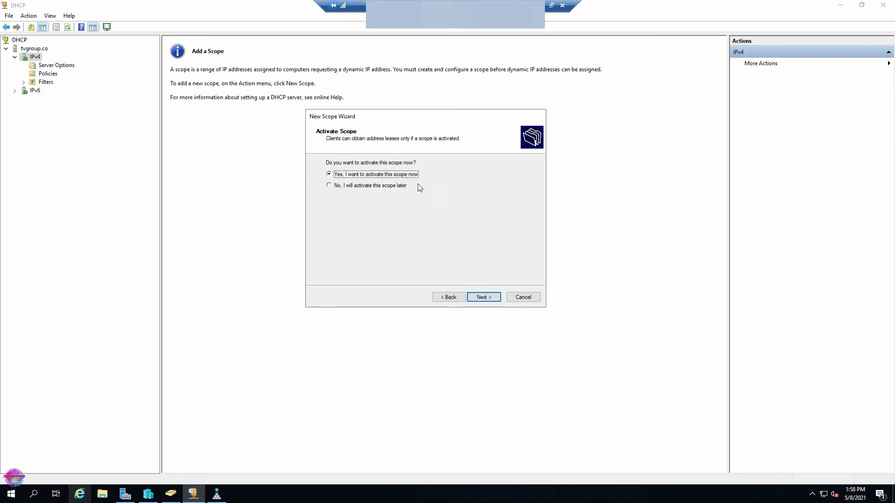
pyautogui.click(484, 298)
pyautogui.click(484, 297)
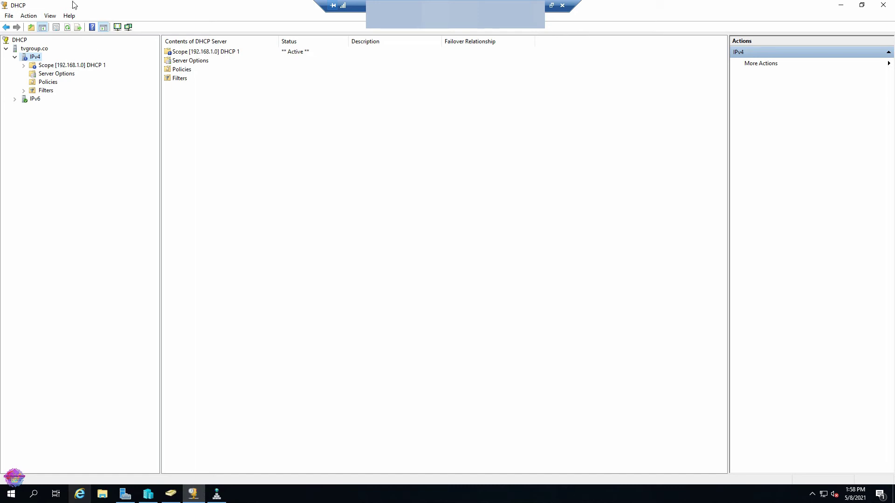
# Step: Expand the DHCP 1 scope and examine its address pool, address leases and reservations
pyautogui.click(23, 66)
pyautogui.click(74, 82)
pyautogui.click(77, 73)
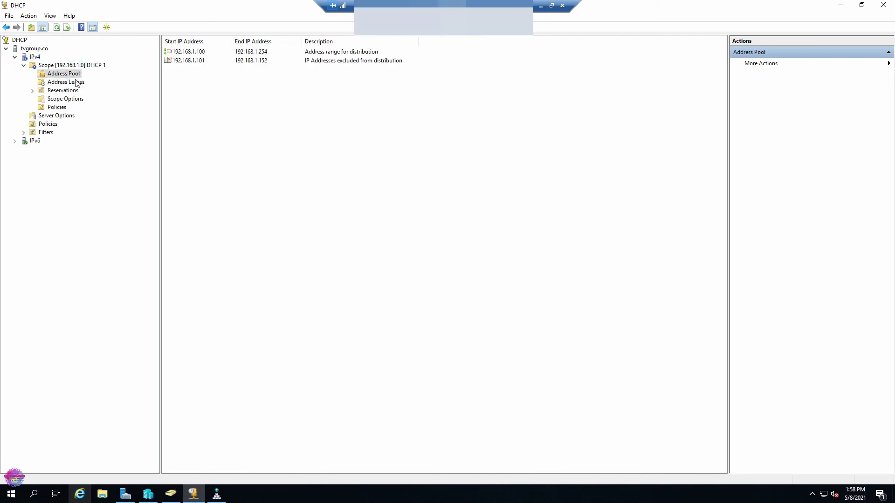
pyautogui.click(61, 83)
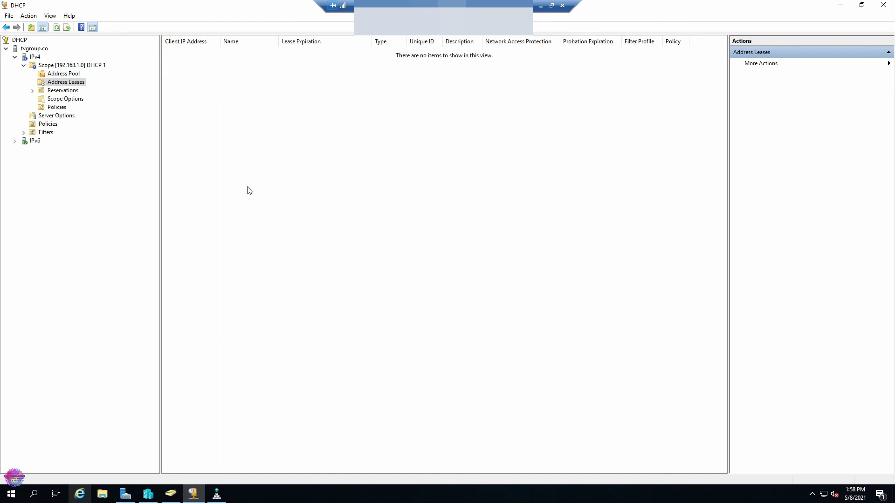
pyautogui.rightClick(215, 48)
pyautogui.click(188, 89)
pyautogui.rightClick(196, 64)
pyautogui.click(169, 89)
pyautogui.click(76, 91)
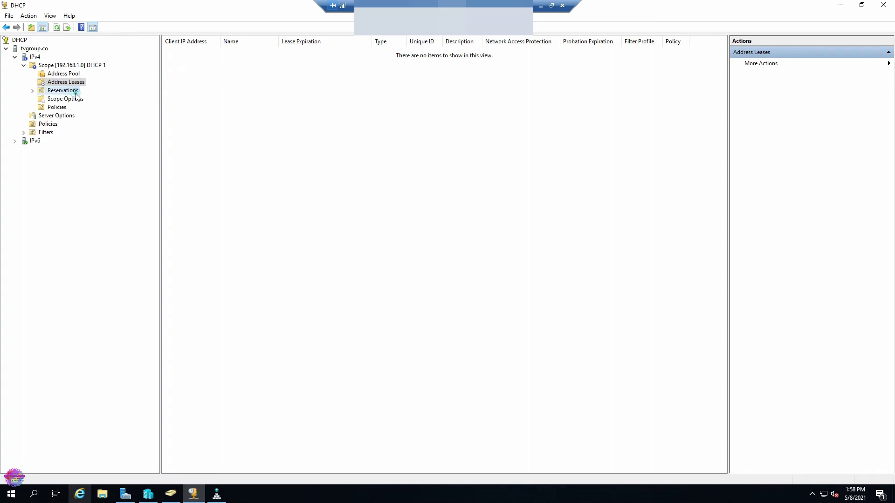
pyautogui.click(199, 112)
# Step: Fill in a trial reservation for the scope with a sample name, IP address and MAC address, and close it without adding
pyautogui.rightClick(70, 92)
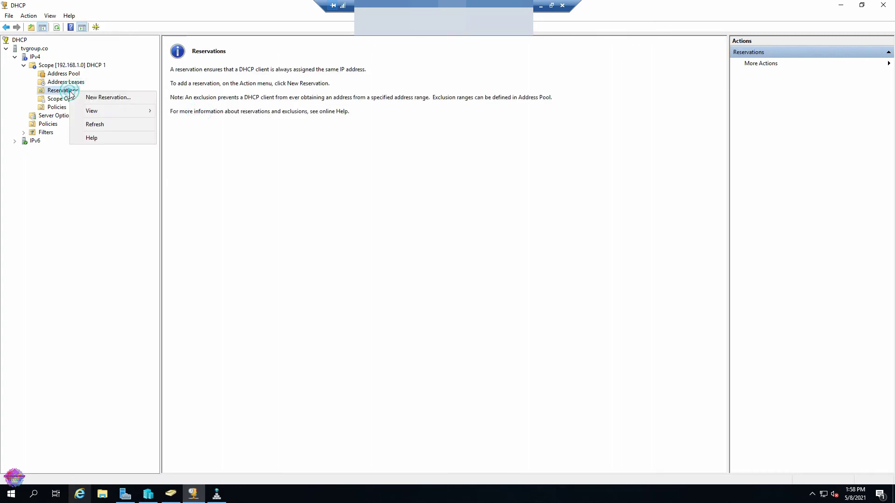
pyautogui.click(127, 97)
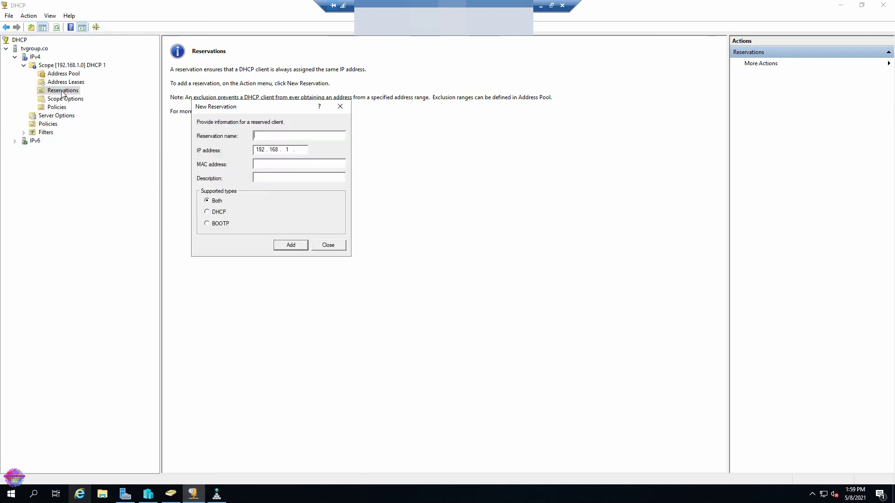
pyautogui.moveTo(235, 107); pyautogui.dragTo(289, 146)
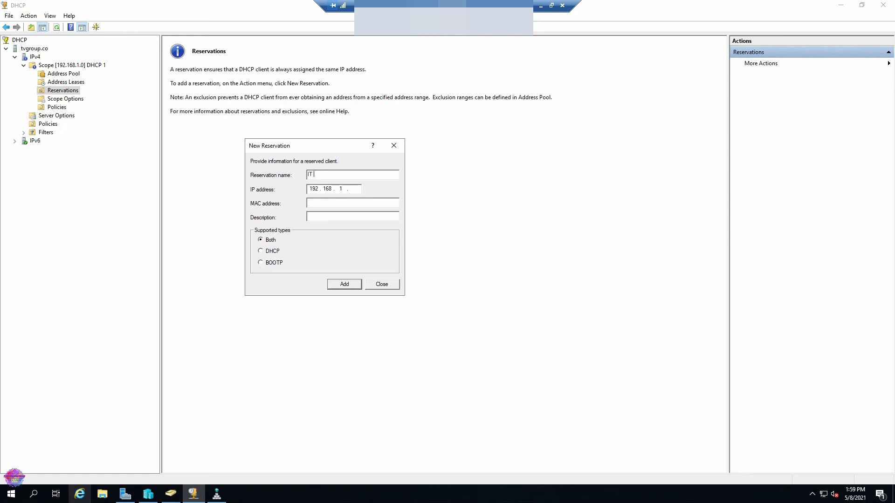
pyautogui.write('N')
pyautogui.press('Tab')
pyautogui.click(317, 189)
pyautogui.write('DH')
pyautogui.write('HHFH')
pyautogui.write('09878BFB')
pyautogui.click(378, 285)
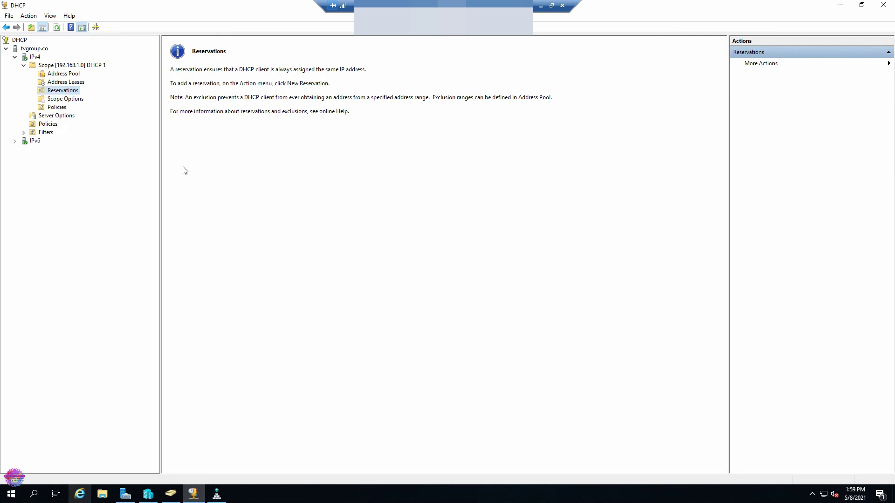